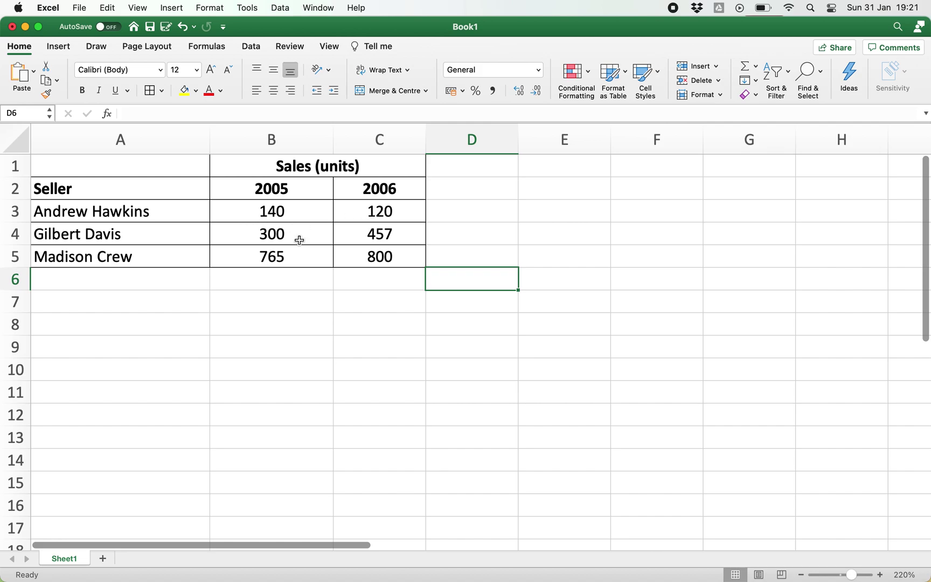
Step: Select the 2006 sales values in C3:C5
{"action": "left_click_drag", "start_coordinate": [388, 211], "coordinate": [396, 248]}
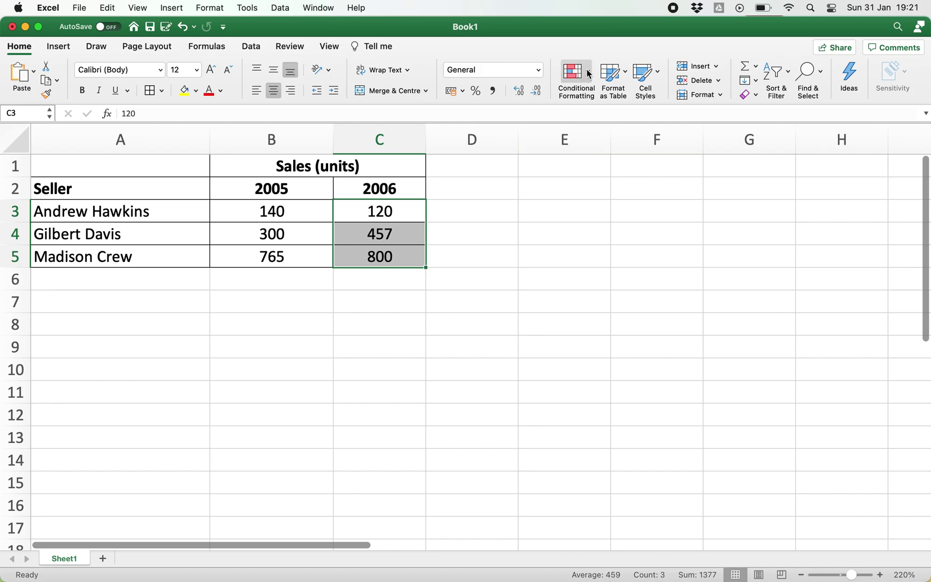
{"action": "left_click", "coordinate": [568, 217]}
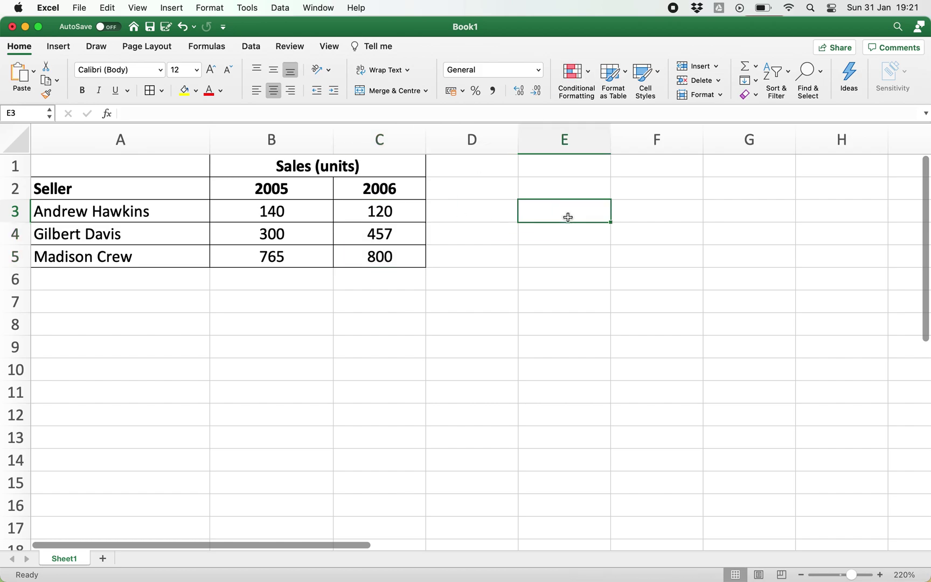
{"action": "left_click_drag", "start_coordinate": [393, 211], "coordinate": [393, 256]}
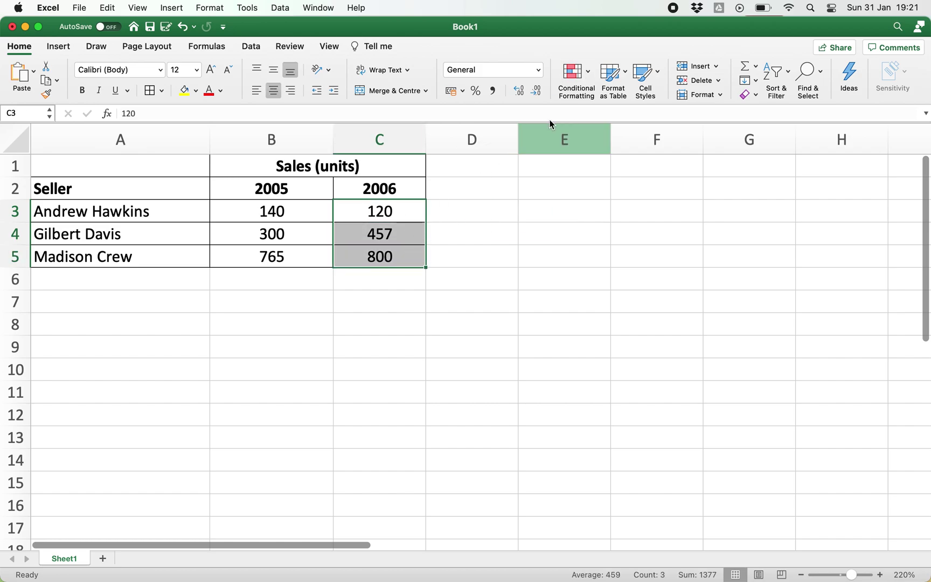
Step: Start a new Classic-style conditional formatting rule that uses a formula
{"action": "left_click", "coordinate": [573, 71]}
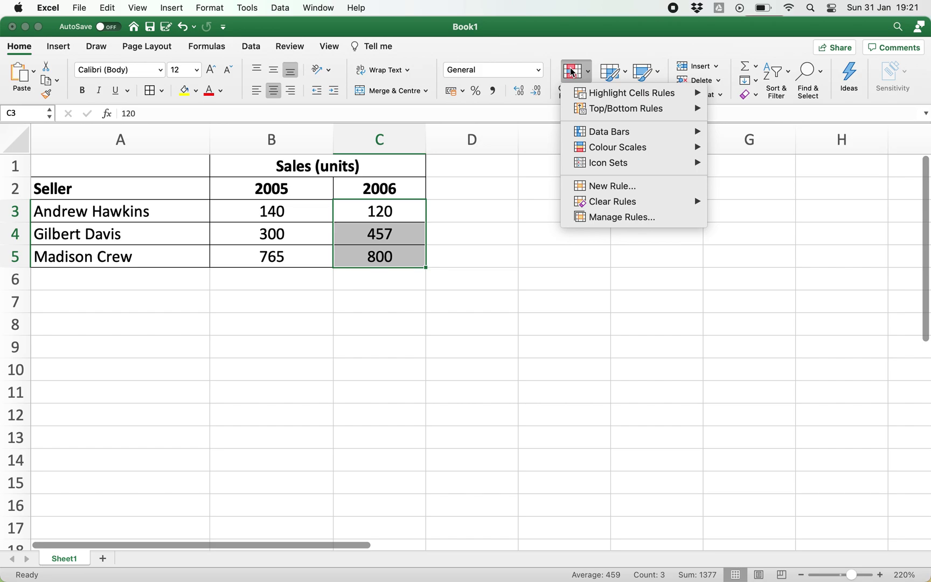
{"action": "left_click", "coordinate": [628, 188]}
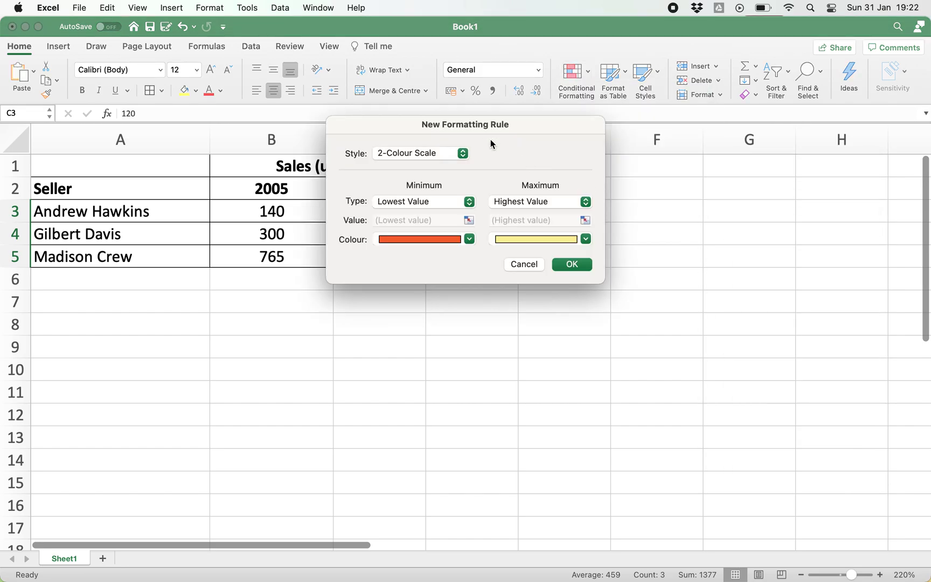
{"action": "left_click_drag", "start_coordinate": [483, 131], "coordinate": [674, 129]}
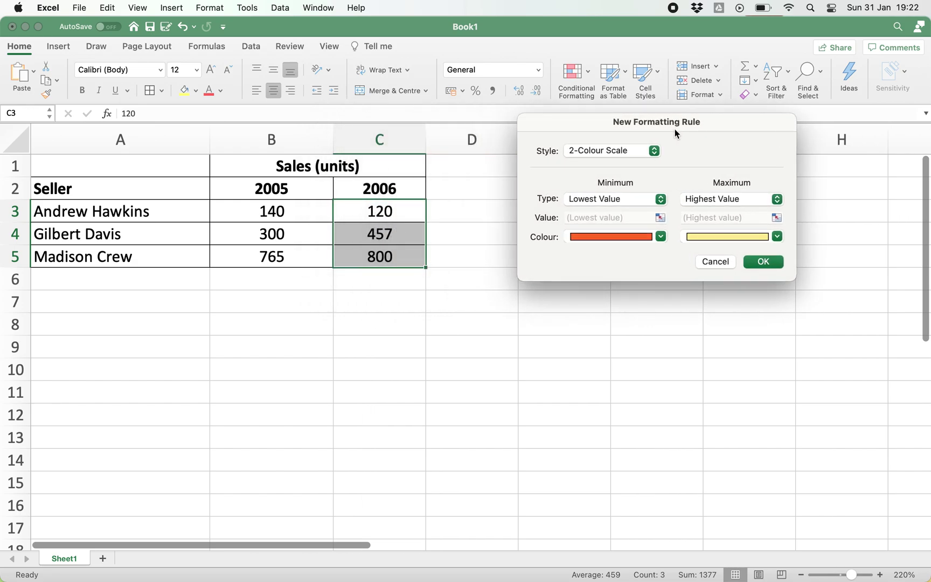
{"action": "left_click", "coordinate": [654, 151]}
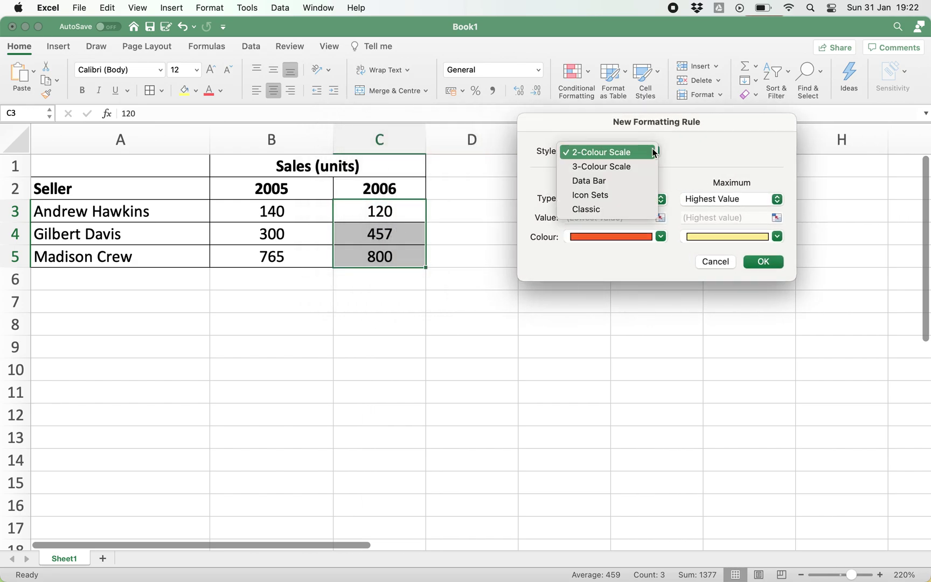
{"action": "left_click", "coordinate": [621, 209]}
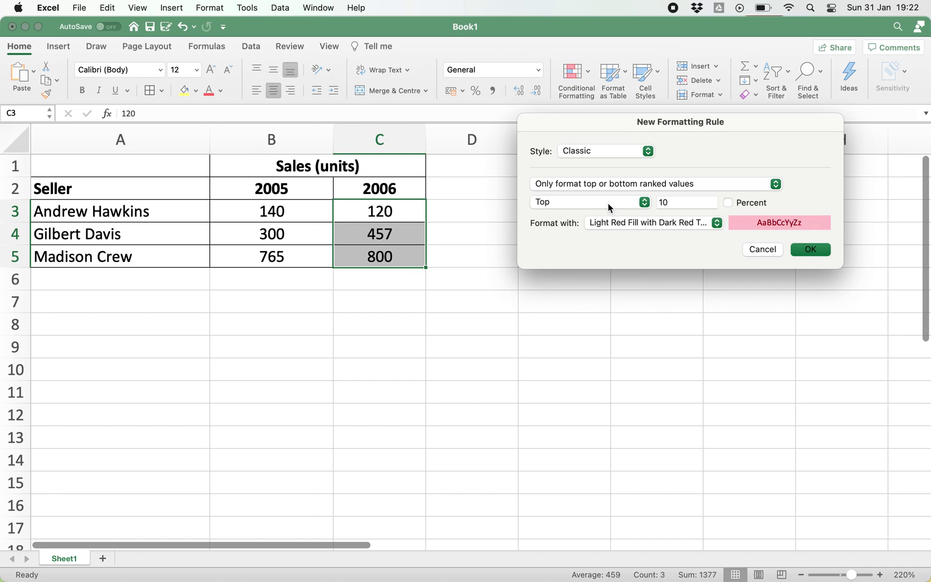
{"action": "left_click", "coordinate": [759, 185]}
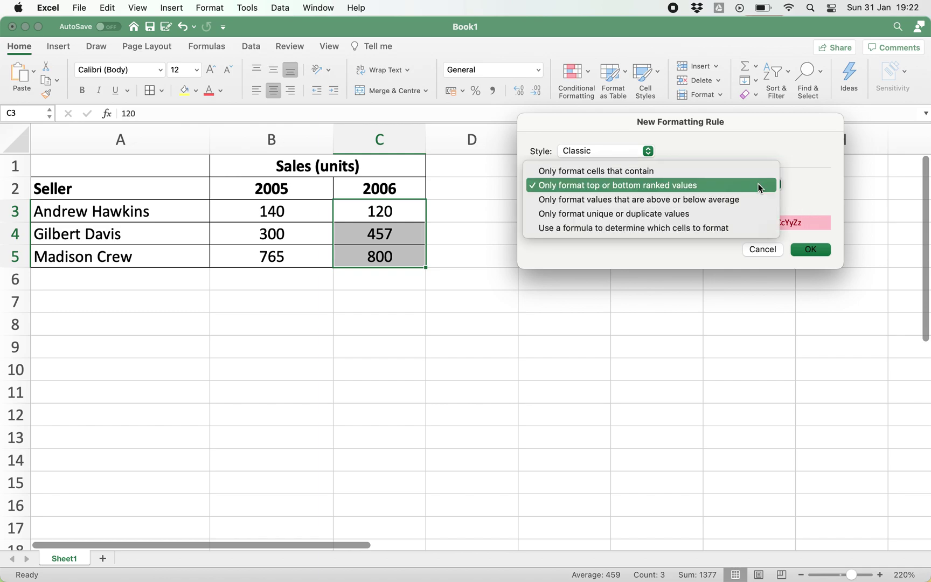
{"action": "left_click", "coordinate": [694, 229]}
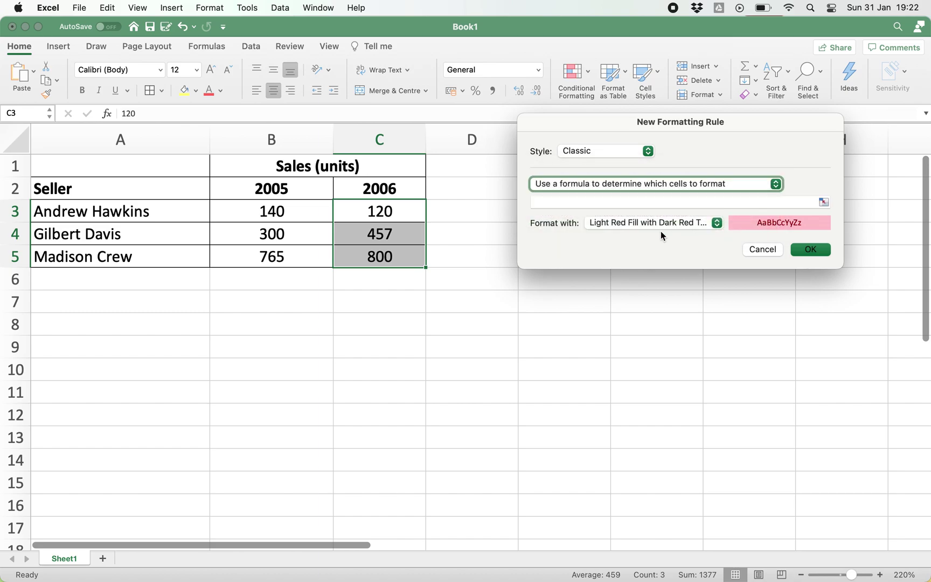
Step: Enter the rule formula =$C3:$C5, fixing the column and leaving rows relative
{"action": "left_click", "coordinate": [624, 203]}
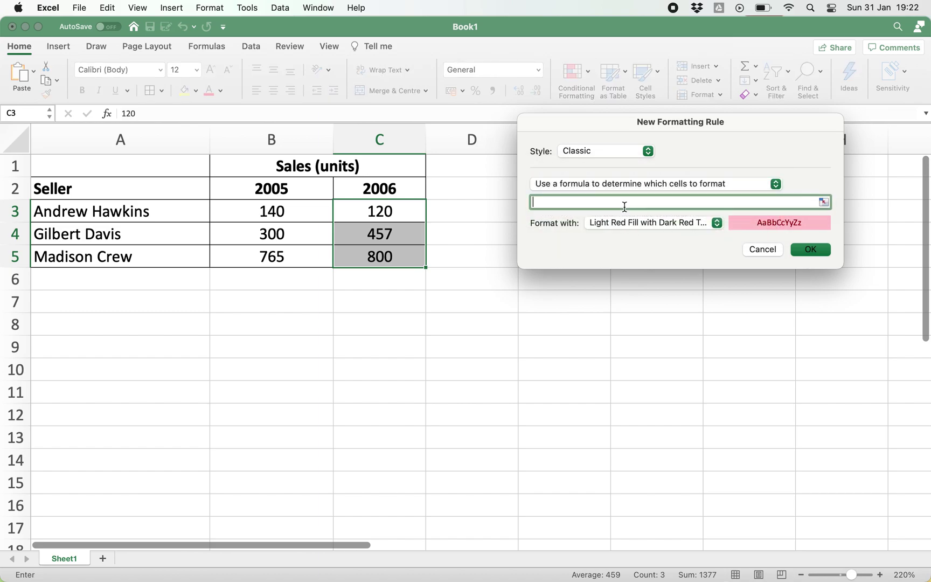
{"action": "type", "text": "="}
{"action": "left_click_drag", "start_coordinate": [389, 212], "coordinate": [398, 252]}
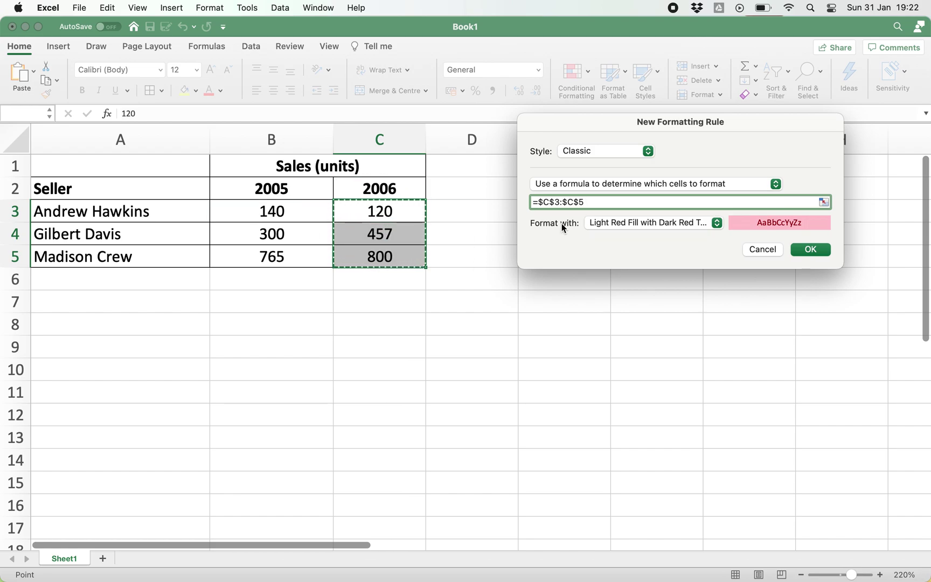
{"action": "key", "text": "F4"}
{"action": "key", "text": "F4"}
{"action": "type", "text": "<"}
Step: Extend the formula to =$C3:$C5<$B3:$B5 to compare against the 2005 values
{"action": "left_click_drag", "start_coordinate": [315, 216], "coordinate": [315, 218]}
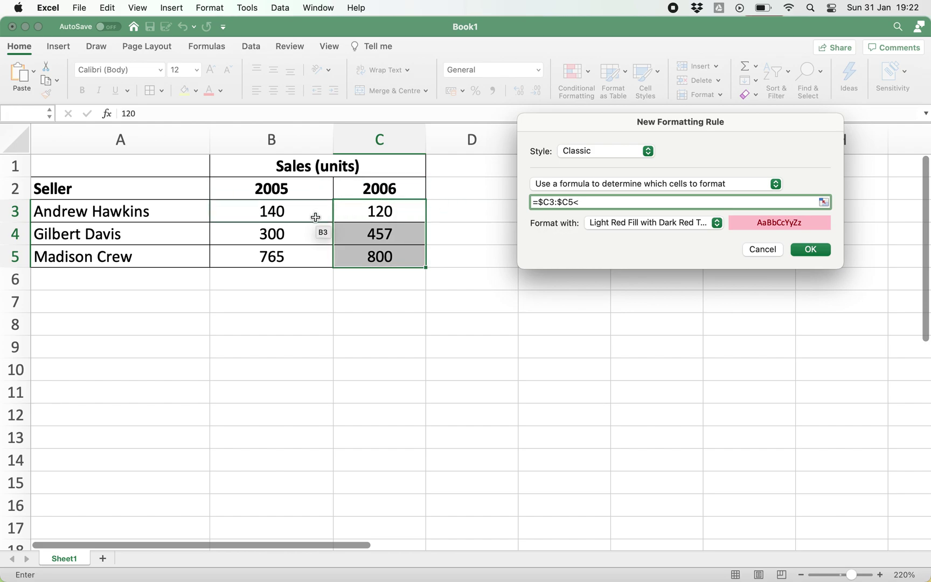
{"action": "left_click_drag", "start_coordinate": [316, 217], "coordinate": [313, 252]}
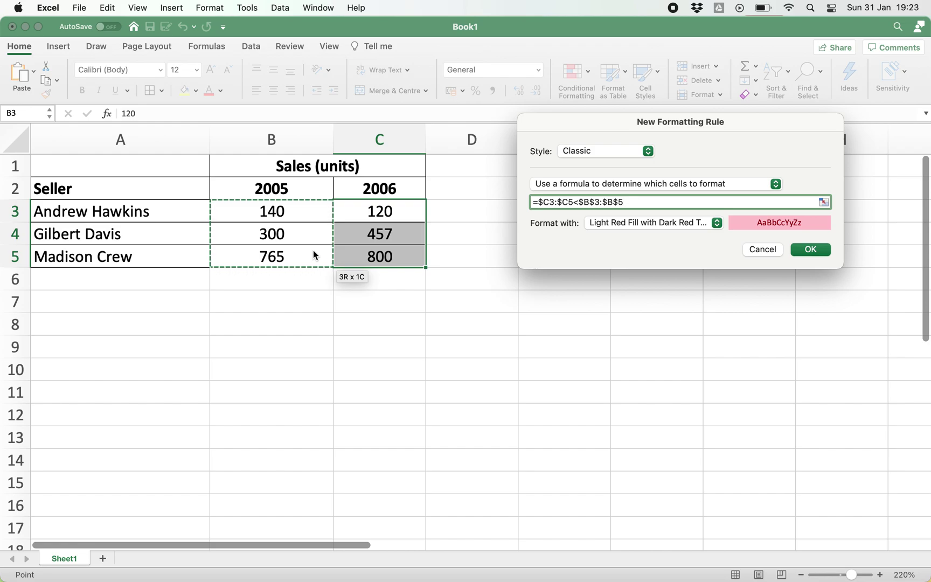
{"action": "key", "text": "super+t"}
{"action": "key", "text": "super+t"}
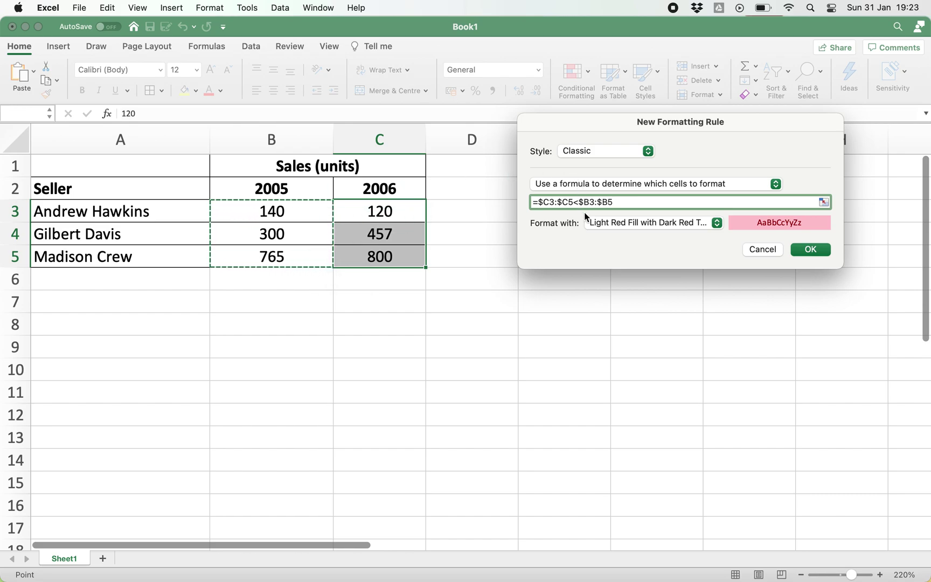
Step: Apply the rule and check that 2006 value 120 is shaded against 2005's 140
{"action": "left_click", "coordinate": [821, 249]}
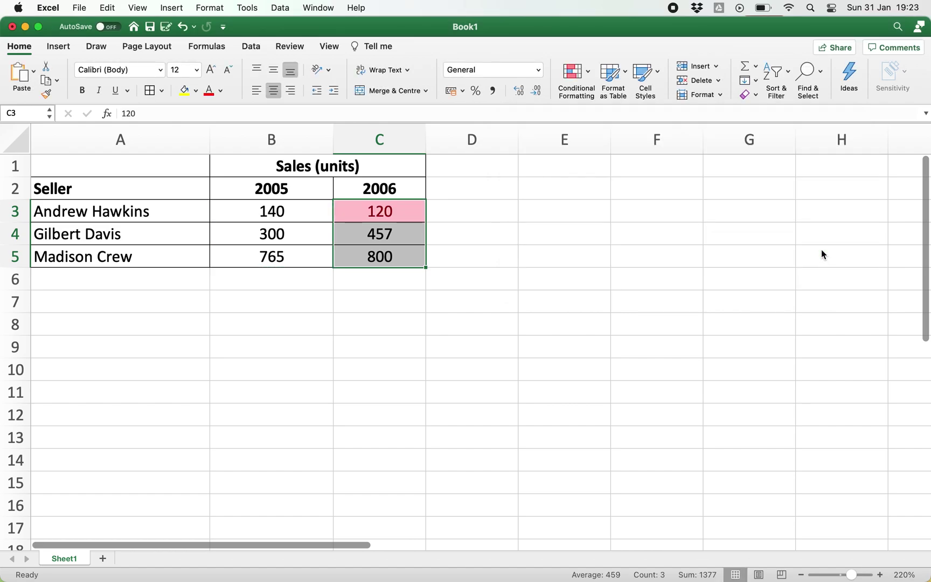
{"action": "left_click", "coordinate": [390, 289]}
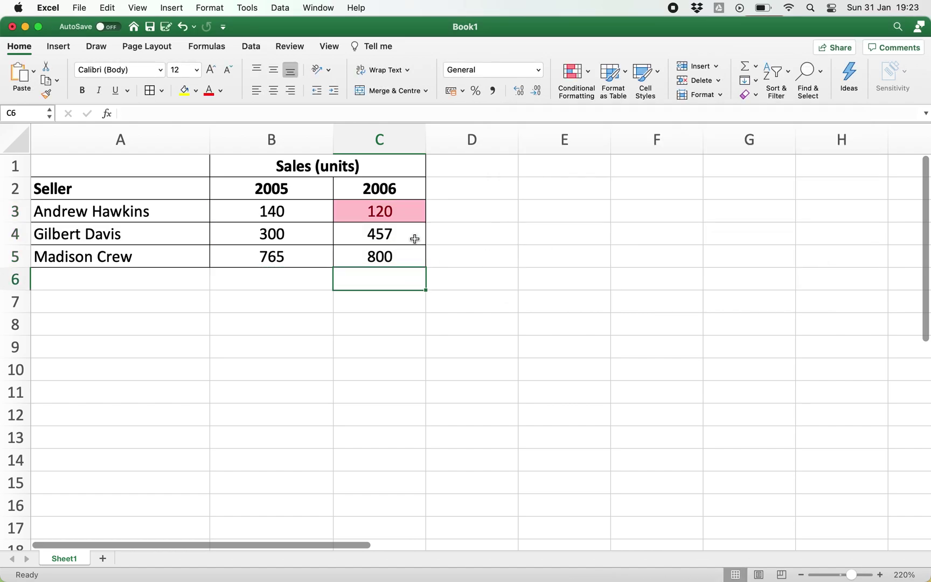
{"action": "left_click", "coordinate": [416, 217]}
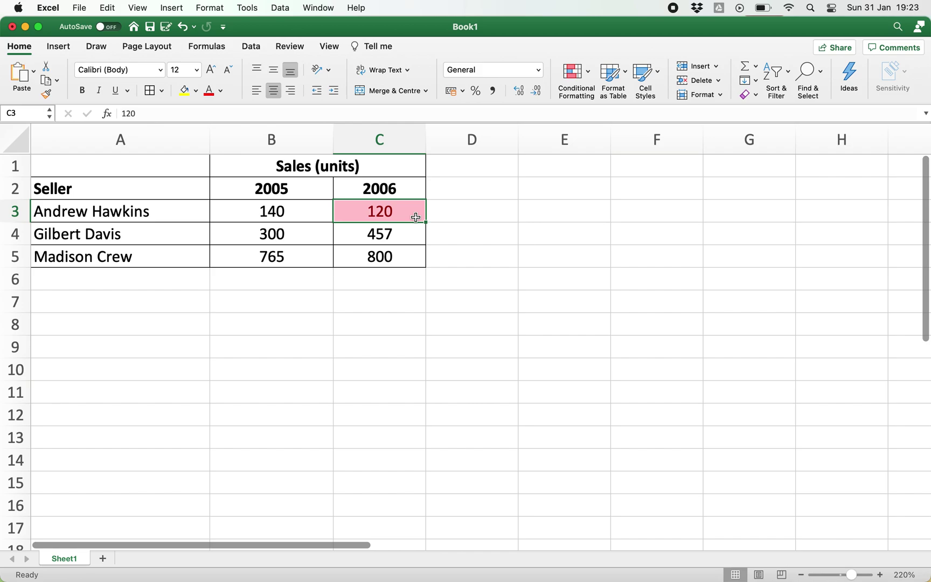
{"action": "left_click", "coordinate": [259, 217]}
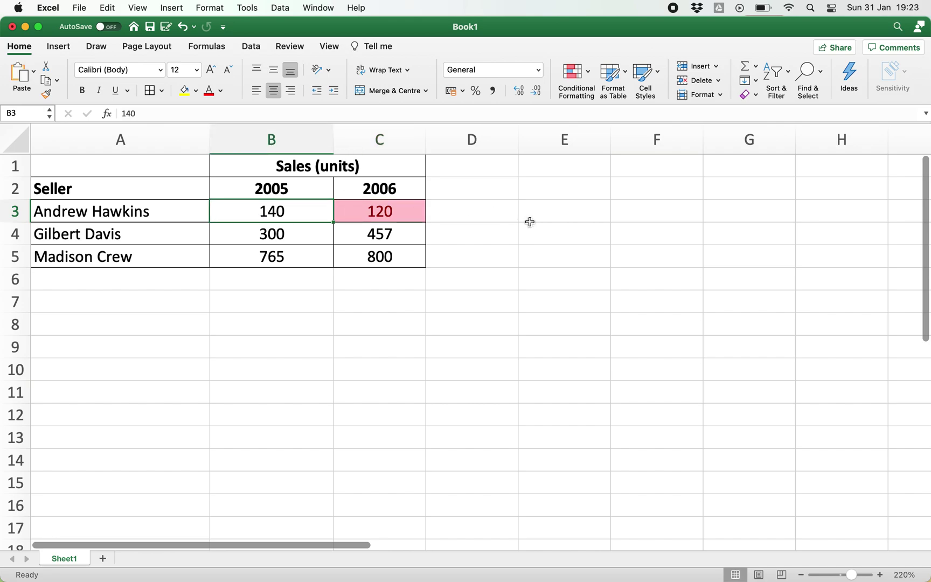